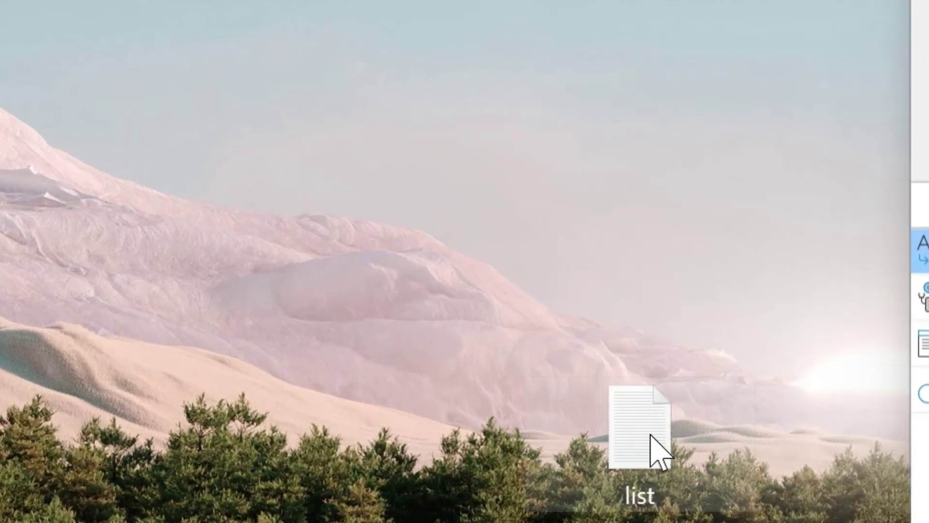
# Step: Check the animal names in list.txt, then play the ai_gen macro
pyautogui.doubleClick(650, 435)
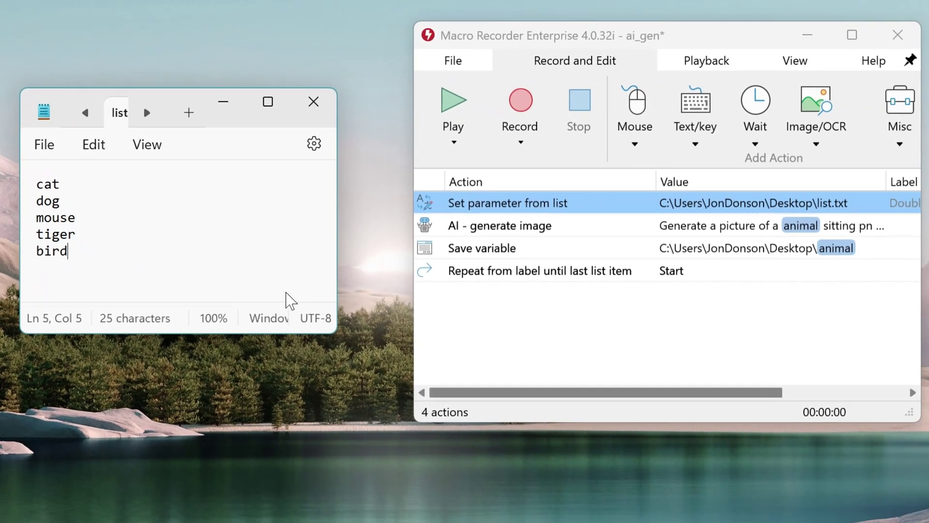
pyautogui.click(314, 101)
pyautogui.click(474, 103)
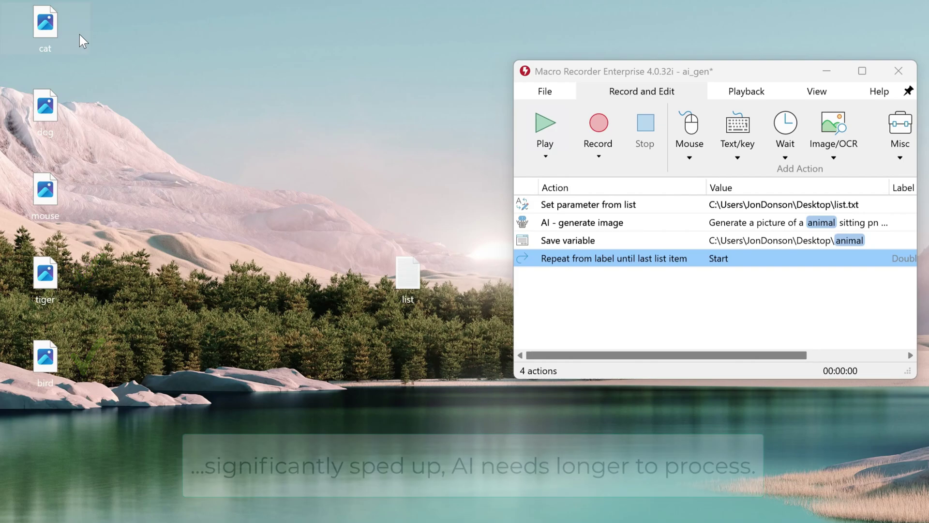
# Step: Open the cat image, step through the next generated animal pictures, then close Photos
pyautogui.doubleClick(45, 27)
pyautogui.press('Right')
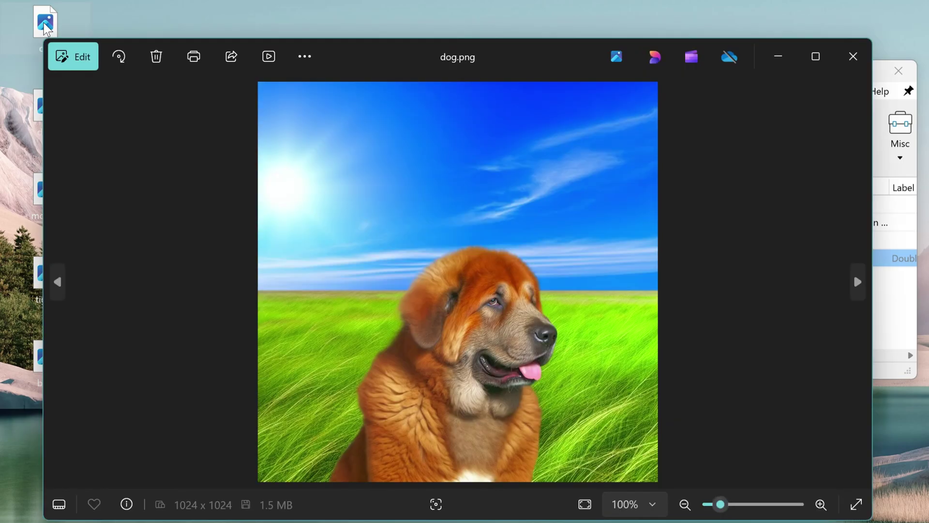
pyautogui.press('Right')
pyautogui.press('Right')
pyautogui.press('Right')
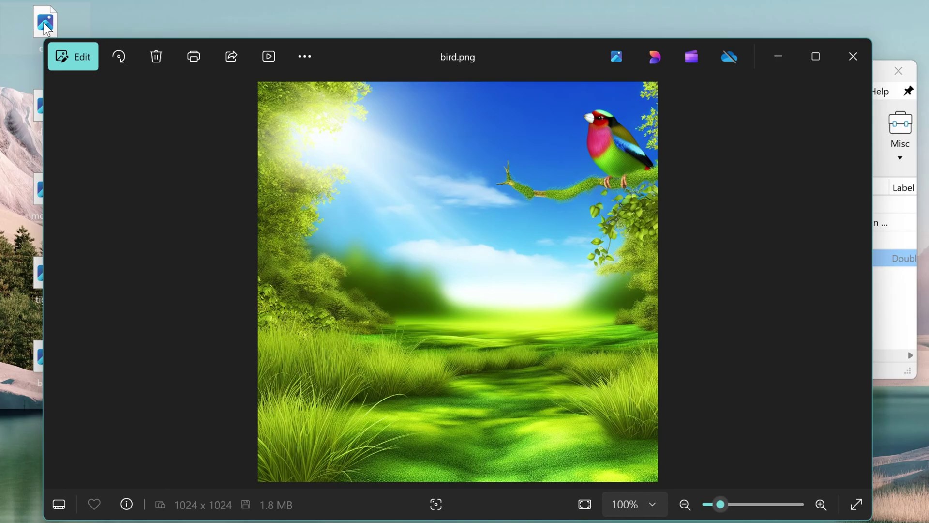
pyautogui.click(853, 57)
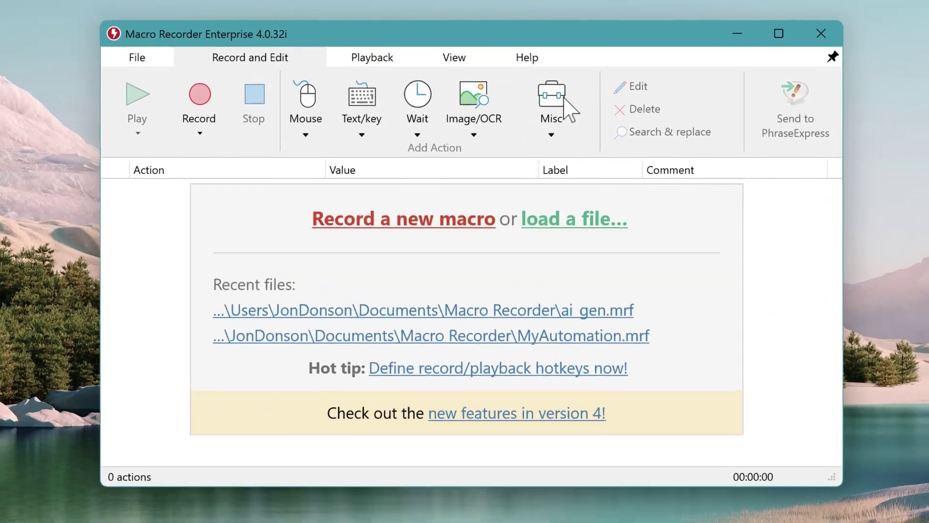
# Step: Add a Misc 'Set variable from data list' action and clear its sample values
pyautogui.click(544, 119)
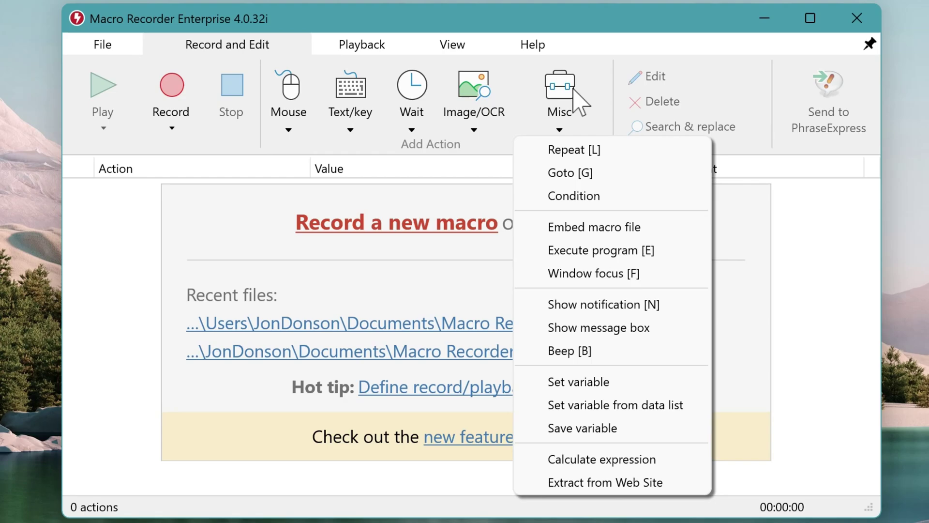
pyautogui.click(700, 417)
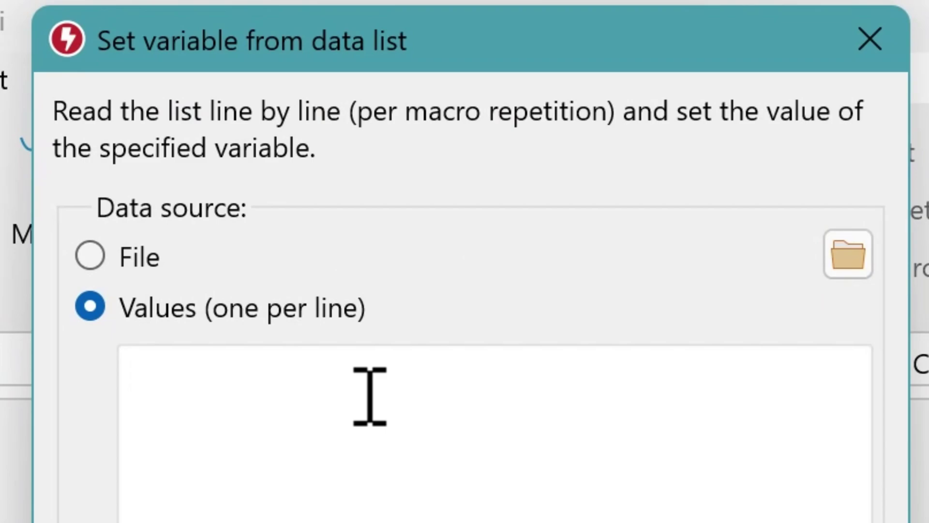
pyautogui.write('1')
pyautogui.press('Return')
pyautogui.write('2')
pyautogui.press('Return')
pyautogui.write('3')
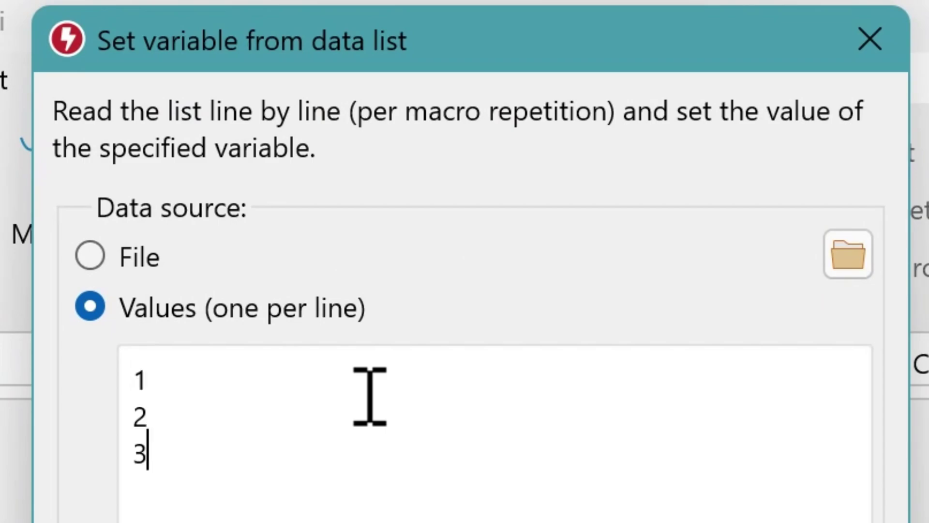
pyautogui.hotkey('ctrl', 'a')
pyautogui.press('BackSpace')
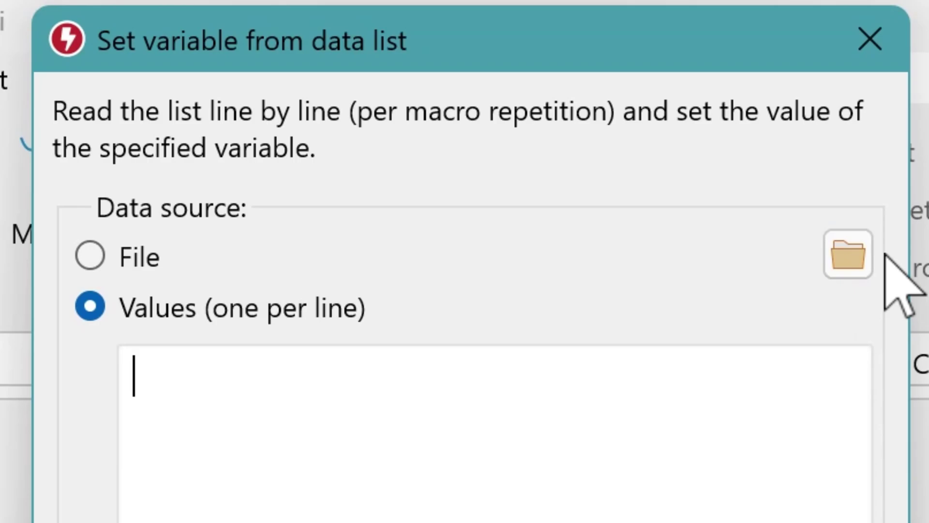
# Step: Use Desktop list.txt as the data source with variable 'animal', and confirm
pyautogui.click(853, 253)
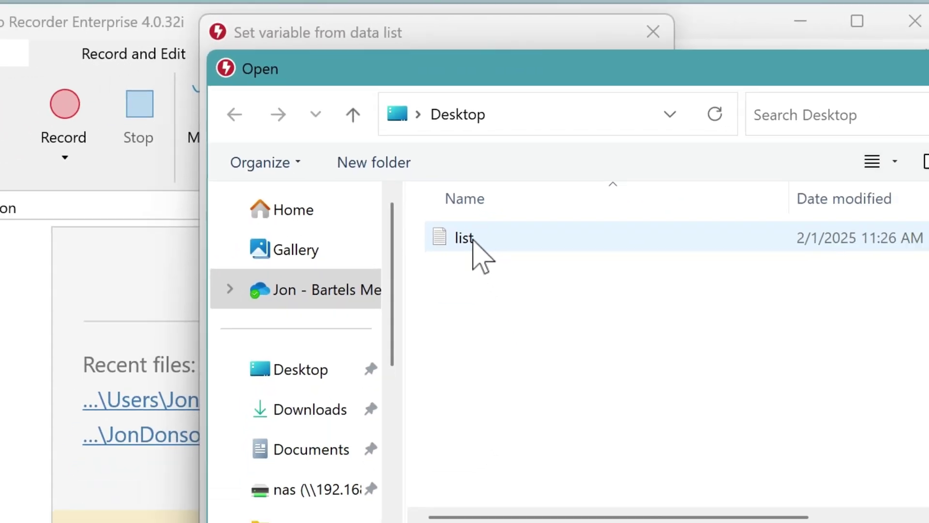
pyautogui.click(473, 238)
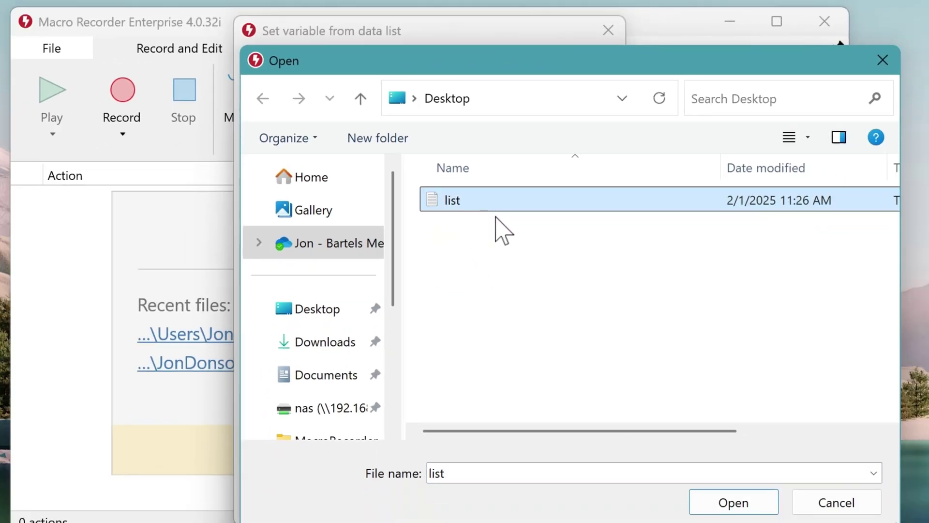
pyautogui.click(713, 501)
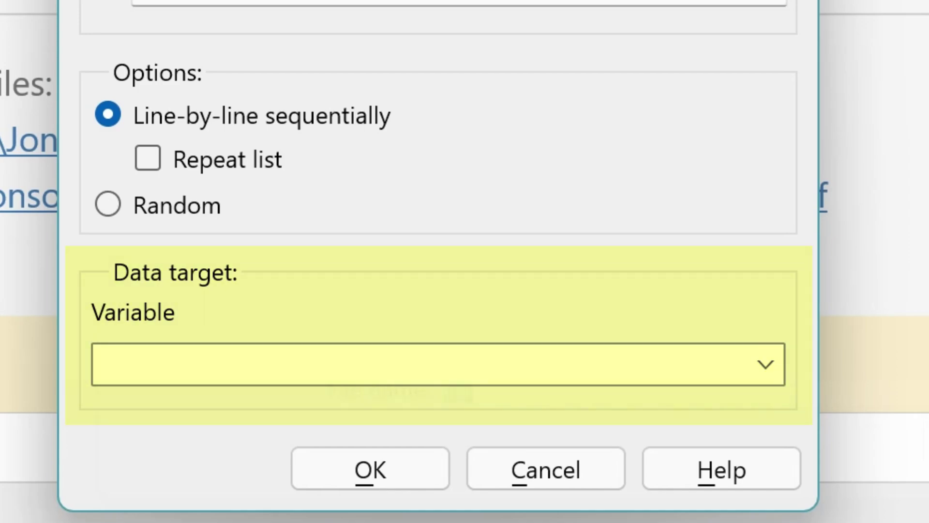
pyautogui.write('animal')
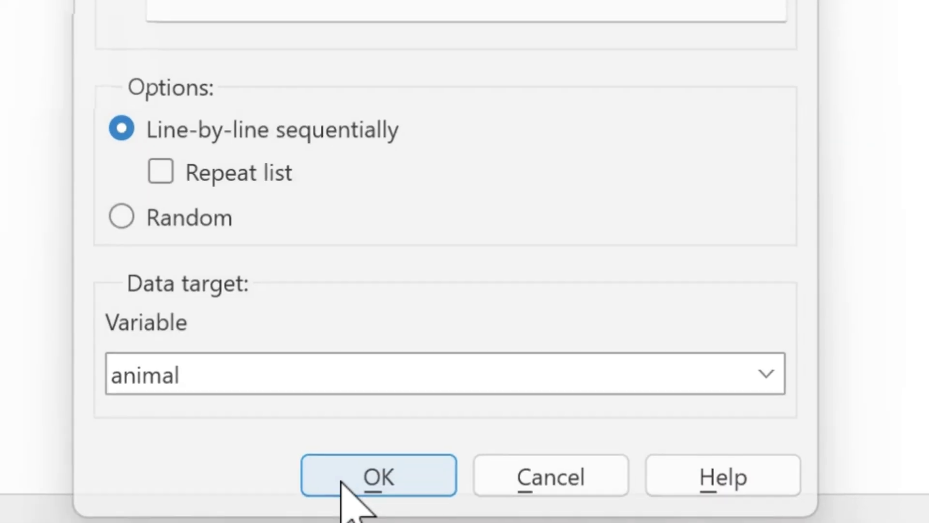
pyautogui.click(333, 467)
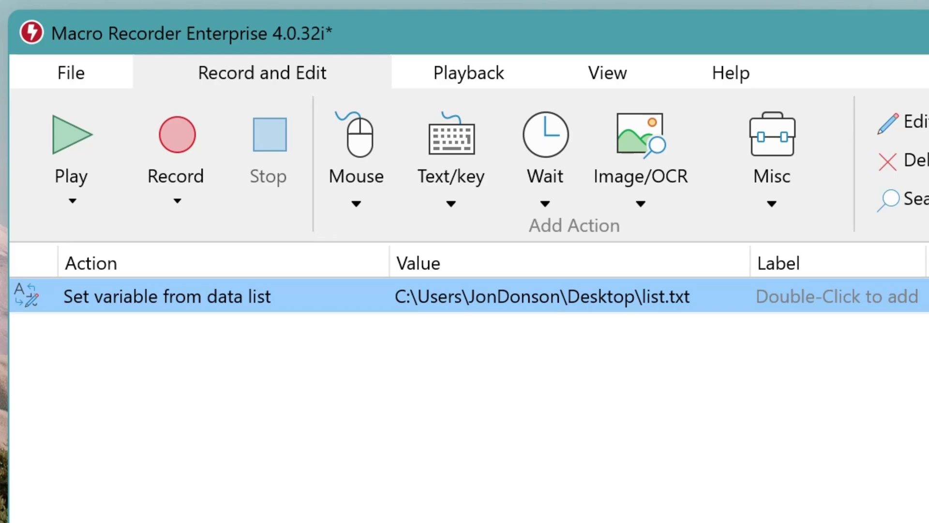
# Step: Add an 'AI - generate image' action prompting 'generate image of a' plus animal, output to animalimage
pyautogui.click(649, 133)
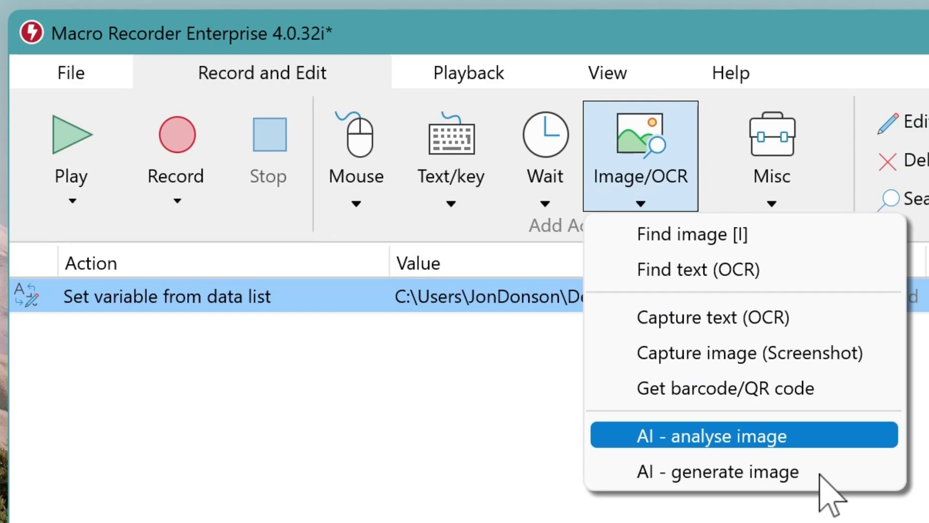
pyautogui.click(851, 475)
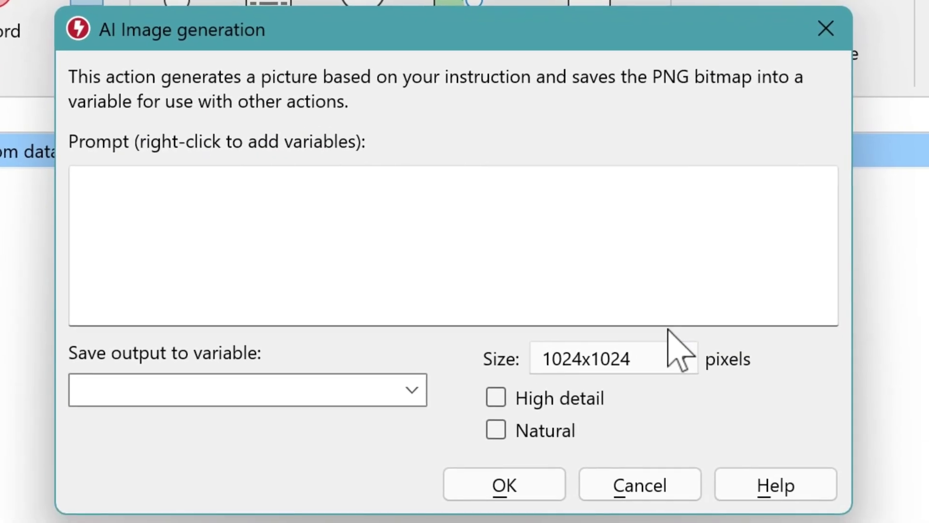
pyautogui.click(251, 197)
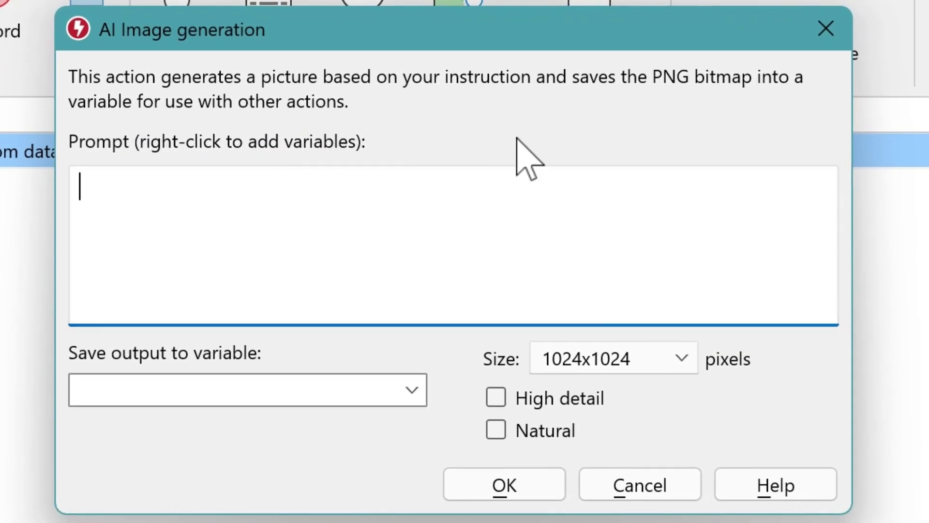
pyautogui.write('generate image of a')
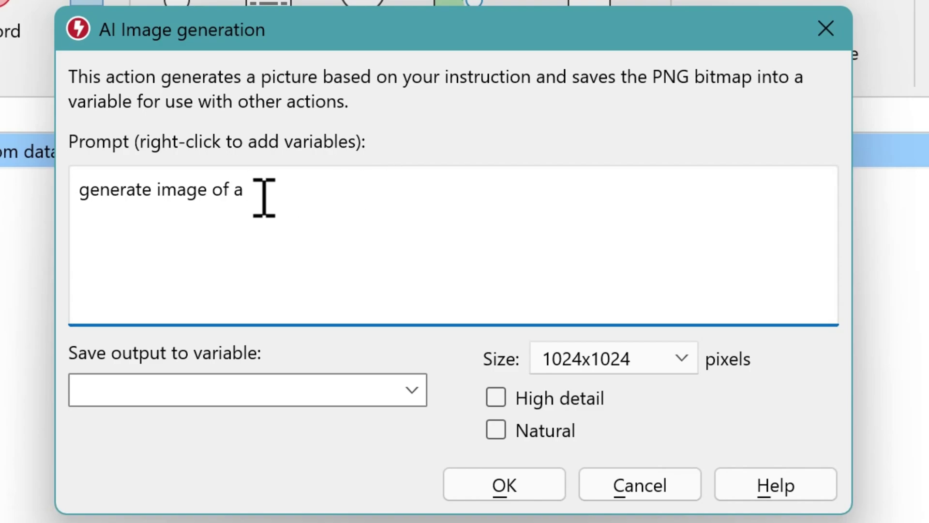
pyautogui.rightClick(264, 198)
pyautogui.moveTo(441, 217)
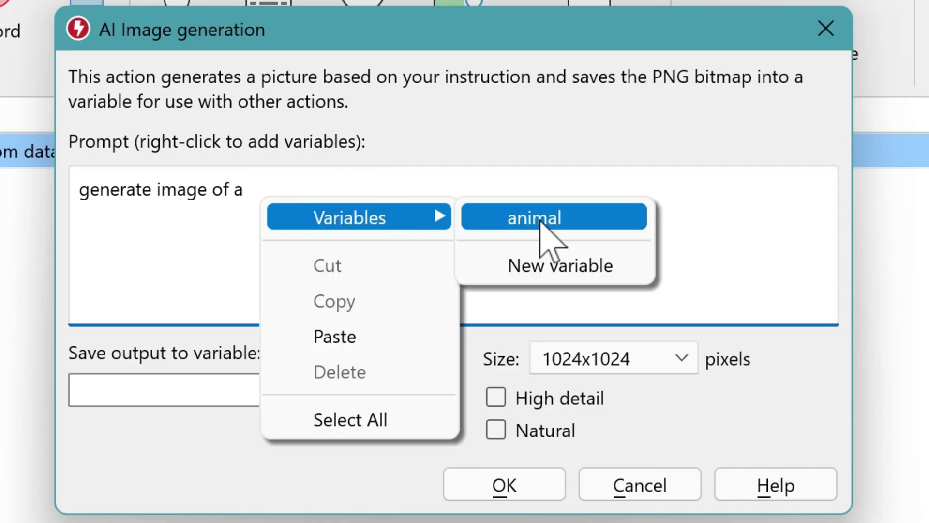
pyautogui.click(591, 221)
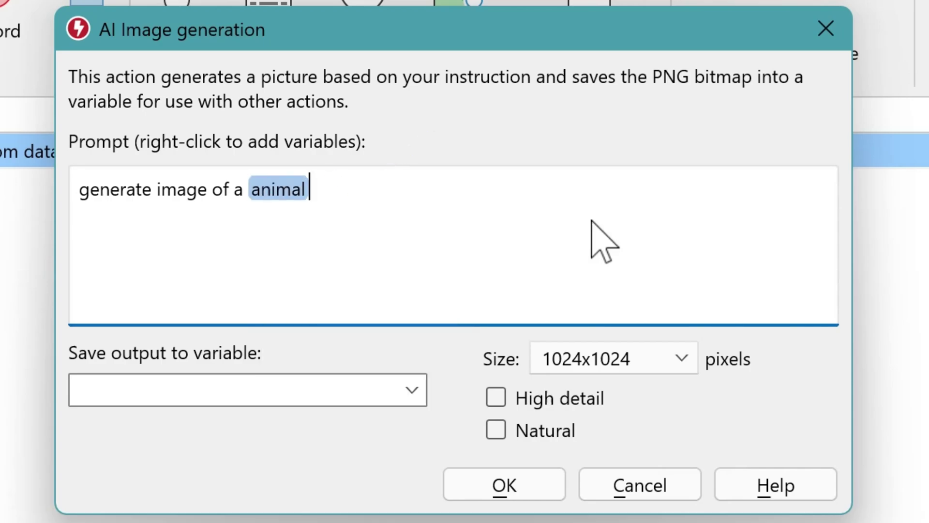
pyautogui.click(290, 398)
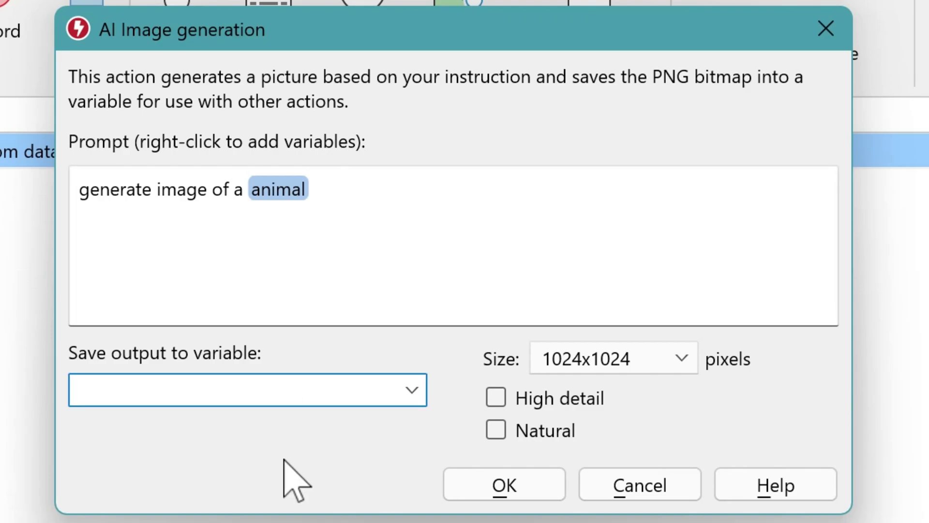
pyautogui.write('animalimage')
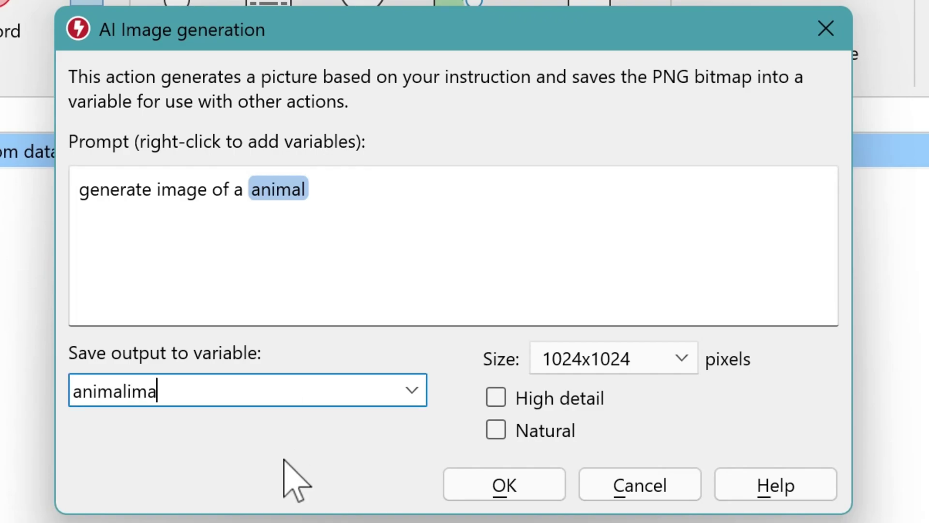
pyautogui.click(469, 496)
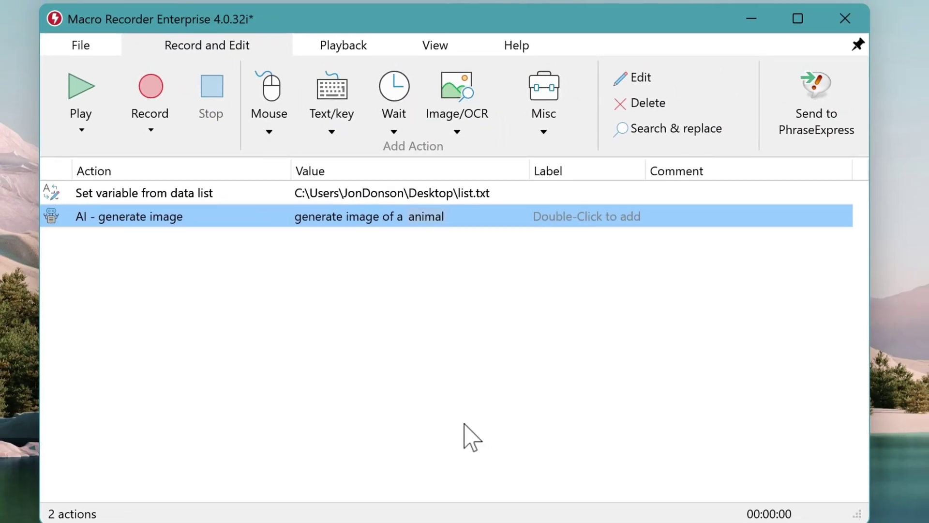
# Step: Add a Save variable action for animalimage, saving to a Desktop file with placeholder name 'xxx'
pyautogui.click(537, 104)
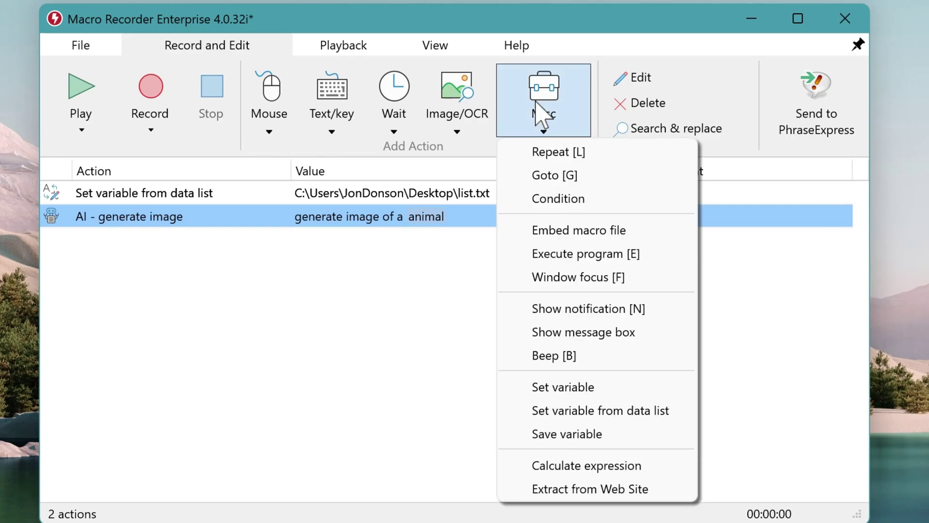
pyautogui.click(631, 435)
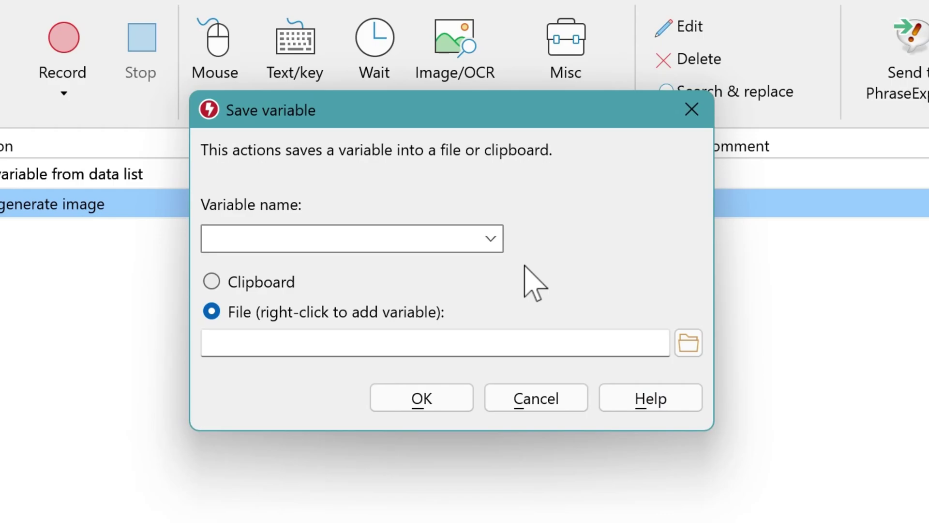
pyautogui.click(483, 242)
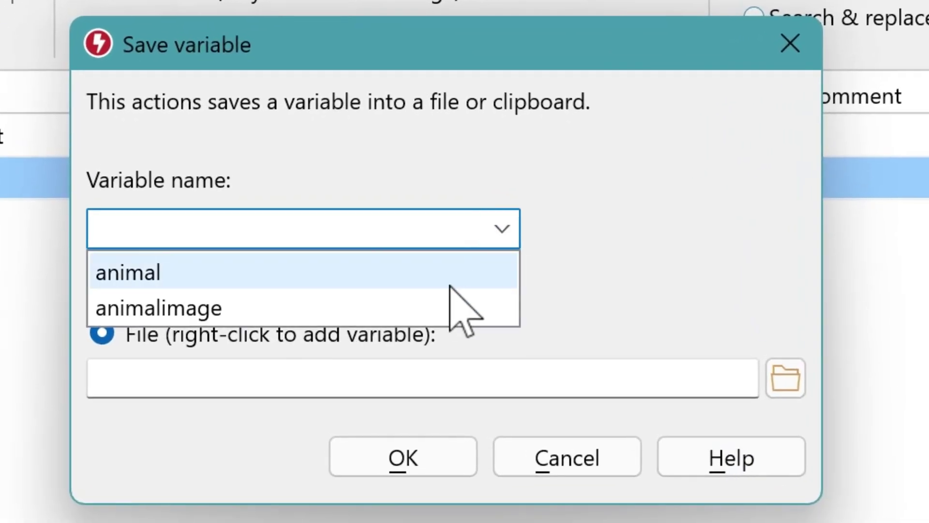
pyautogui.click(444, 305)
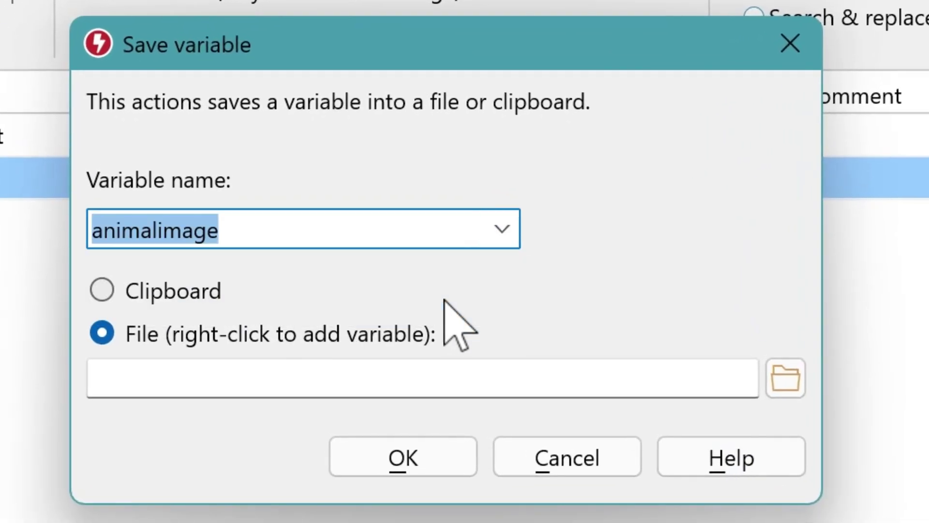
pyautogui.click(779, 381)
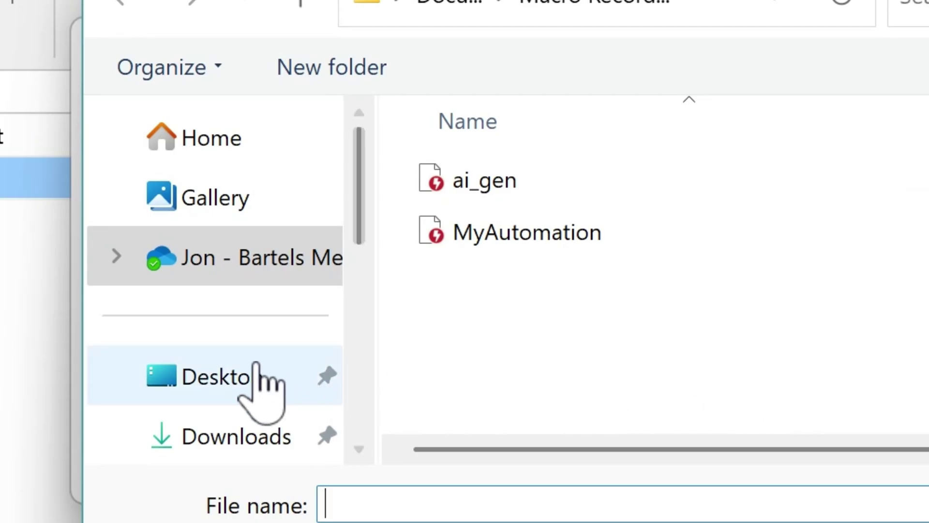
pyautogui.click(255, 373)
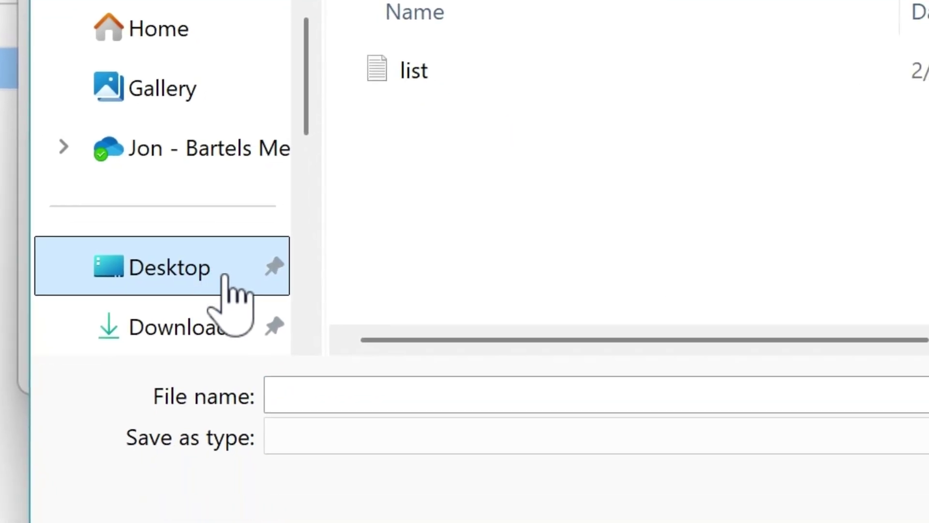
pyautogui.click(388, 504)
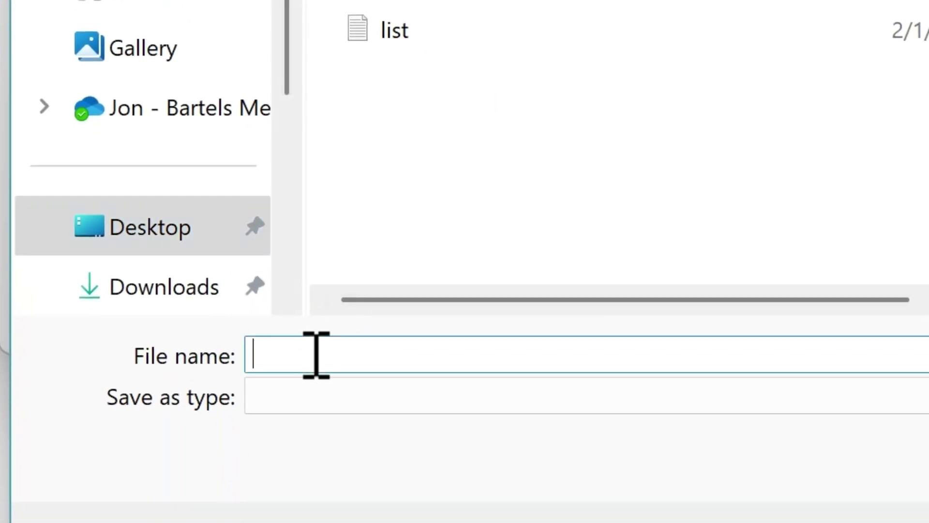
pyautogui.write('xxx')
pyautogui.press('Return')
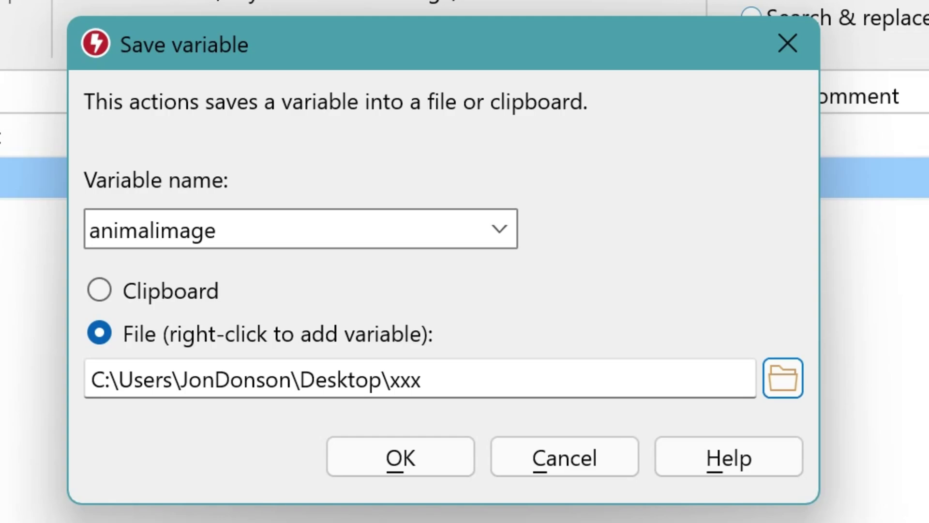
# Step: Replace the 'xxx' file name with the animal variable and confirm the step
pyautogui.doubleClick(396, 383)
pyautogui.press('BackSpace')
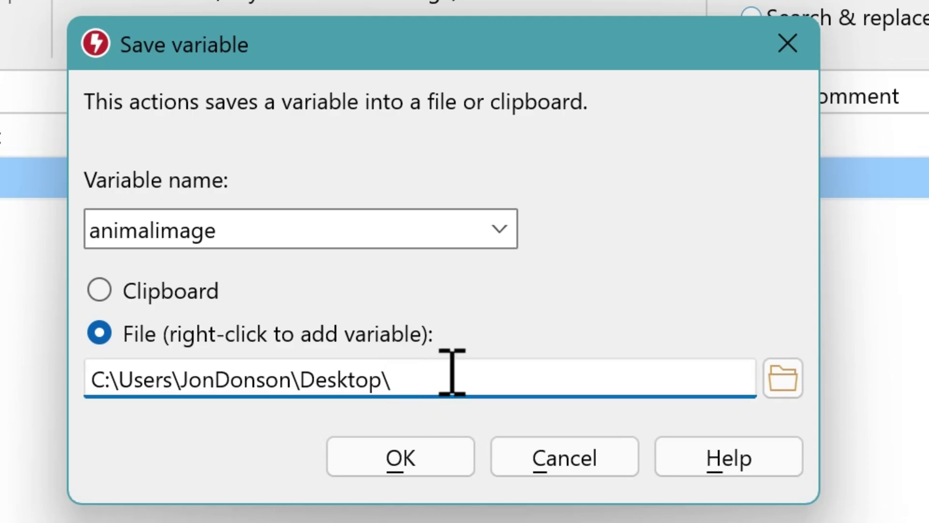
pyautogui.rightClick(418, 372)
pyautogui.moveTo(508, 391)
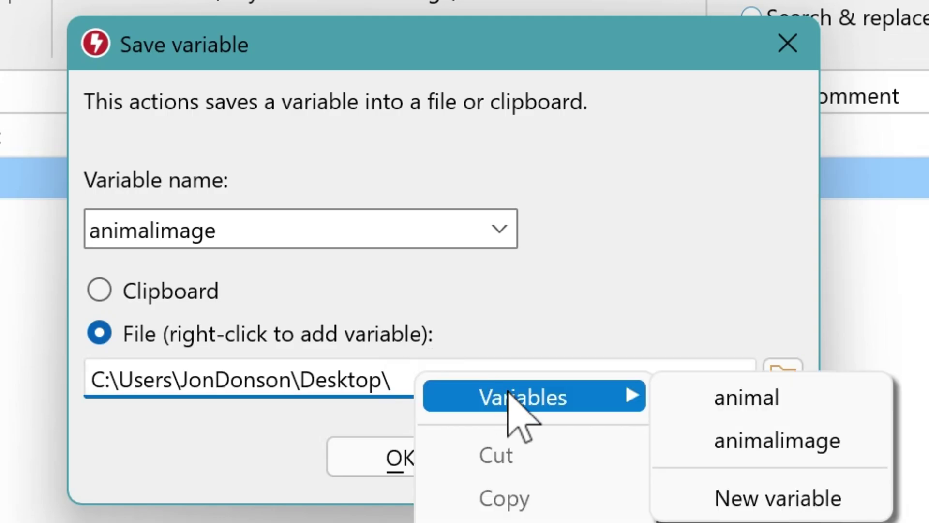
pyautogui.click(804, 402)
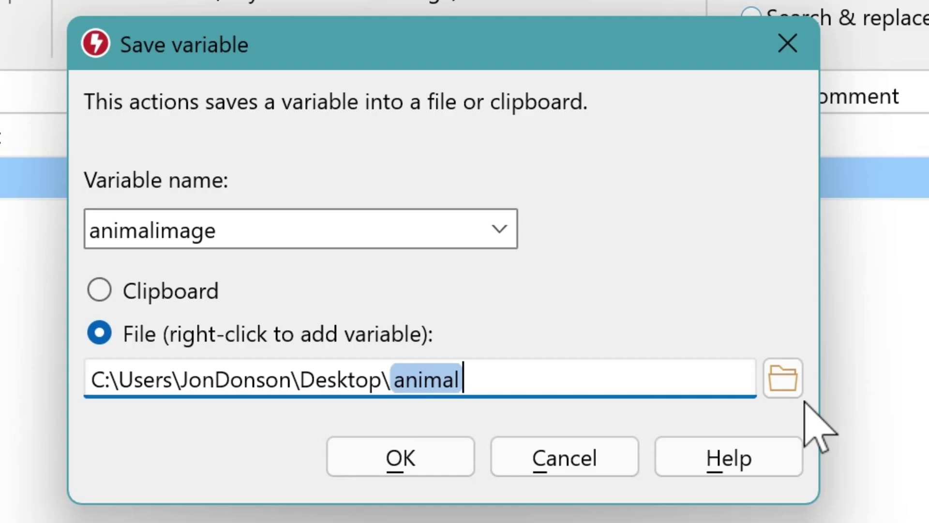
pyautogui.click(431, 449)
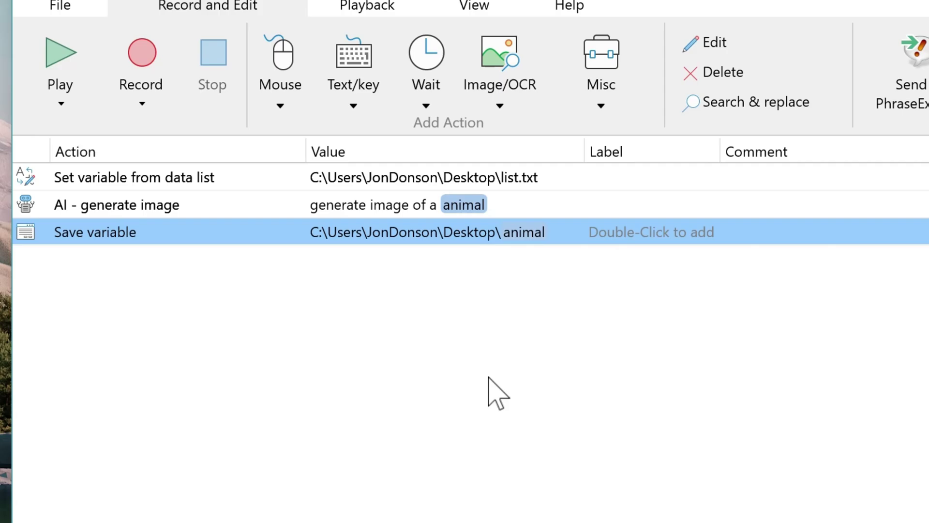
pyautogui.click(601, 94)
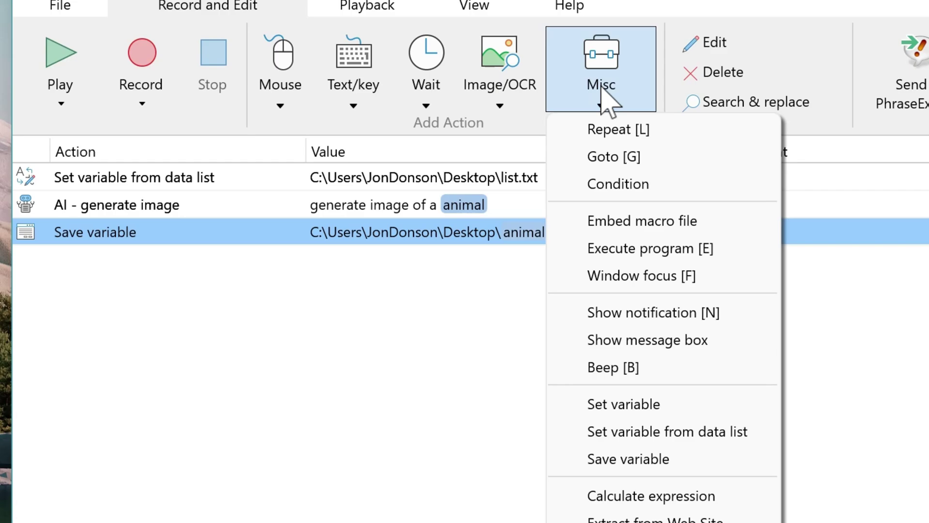
pyautogui.click(665, 132)
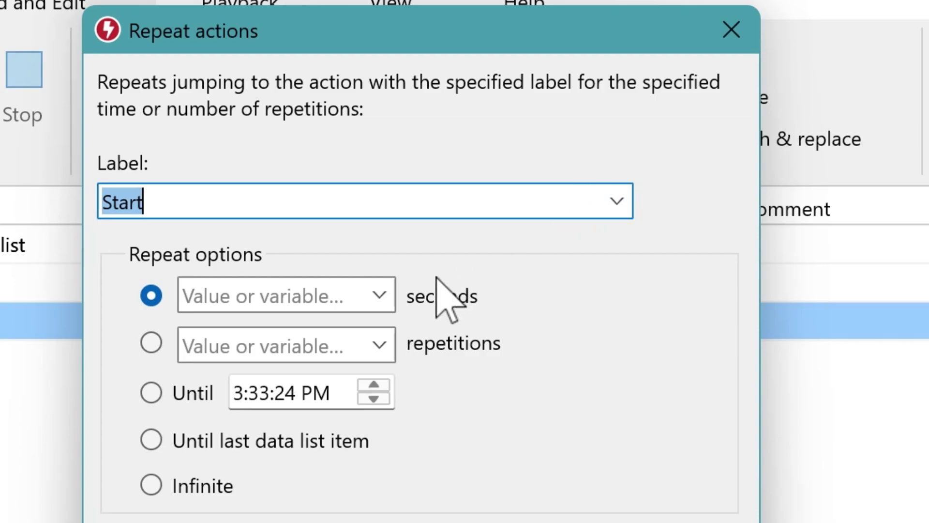
pyautogui.click(151, 439)
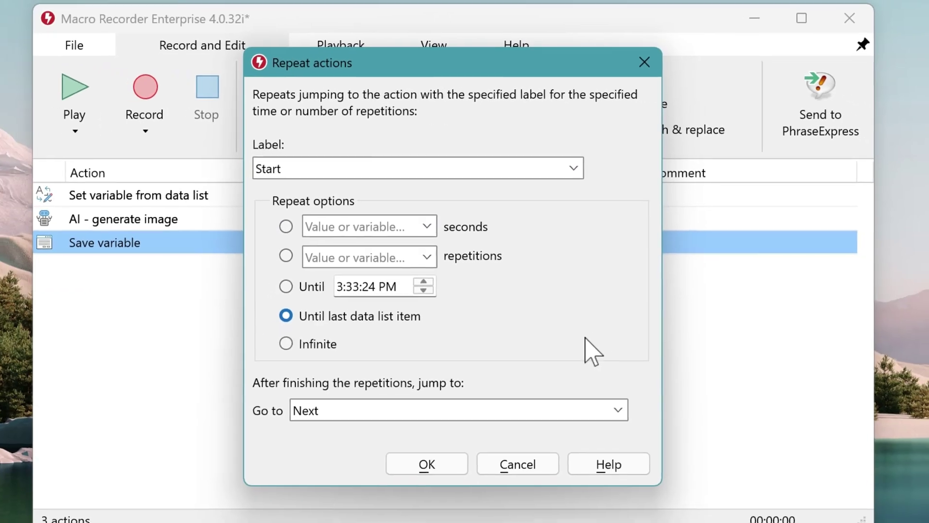
pyautogui.click(427, 457)
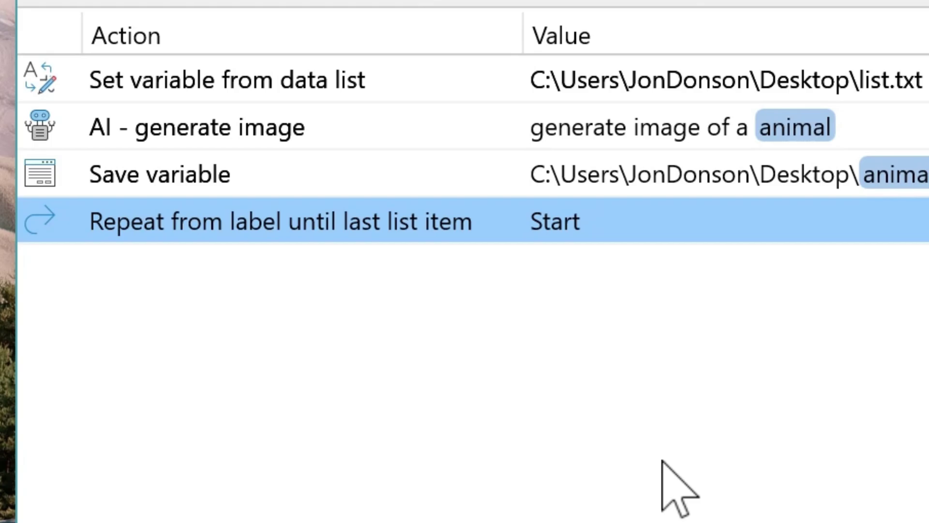
pyautogui.press('Delete')
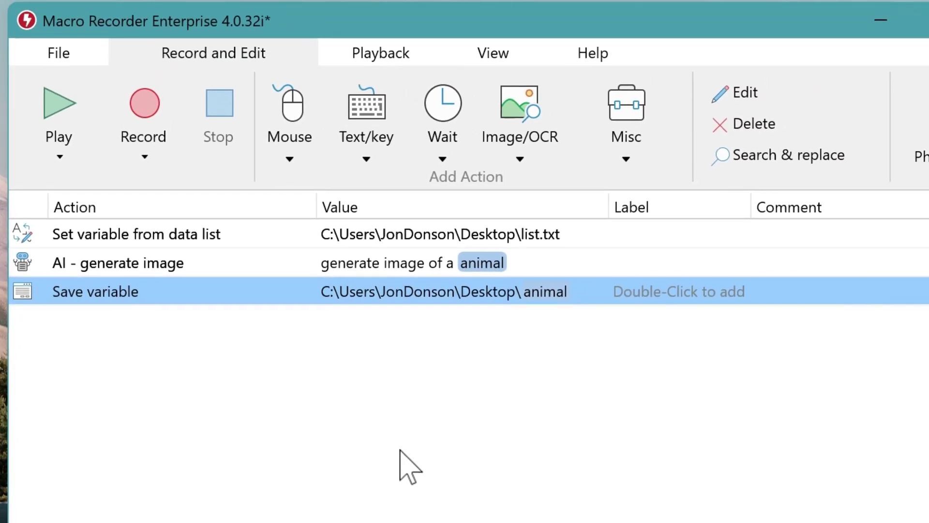
# Step: Close Notepad and set the playback Repeat count to 5
pyautogui.click(390, 63)
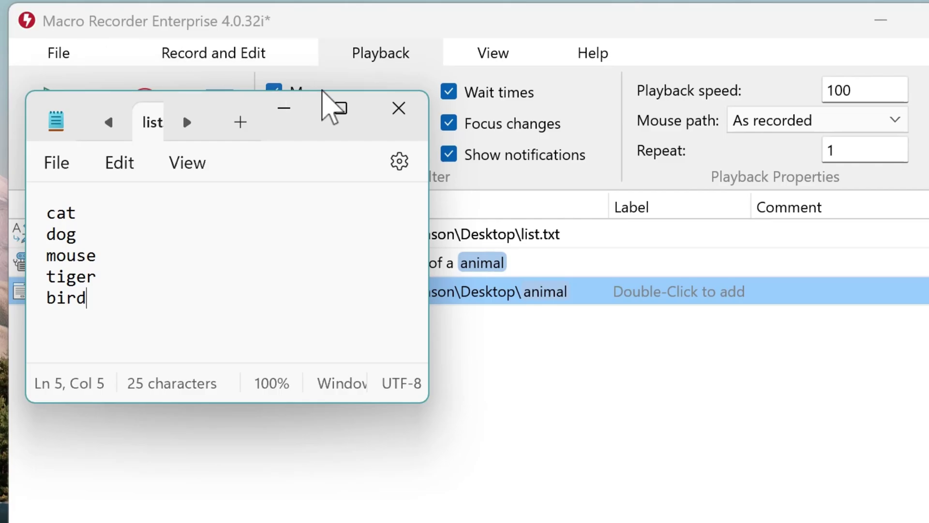
pyautogui.click(393, 115)
pyautogui.doubleClick(835, 149)
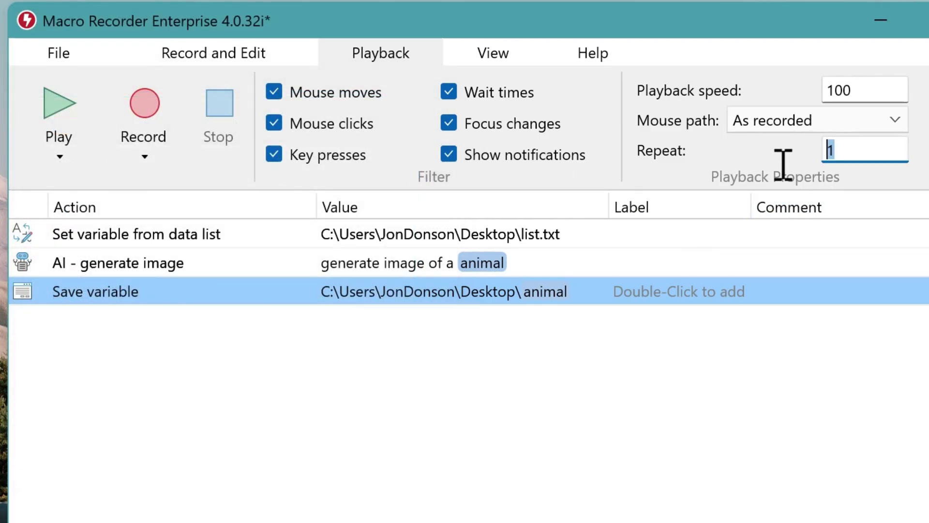
pyautogui.write('5')
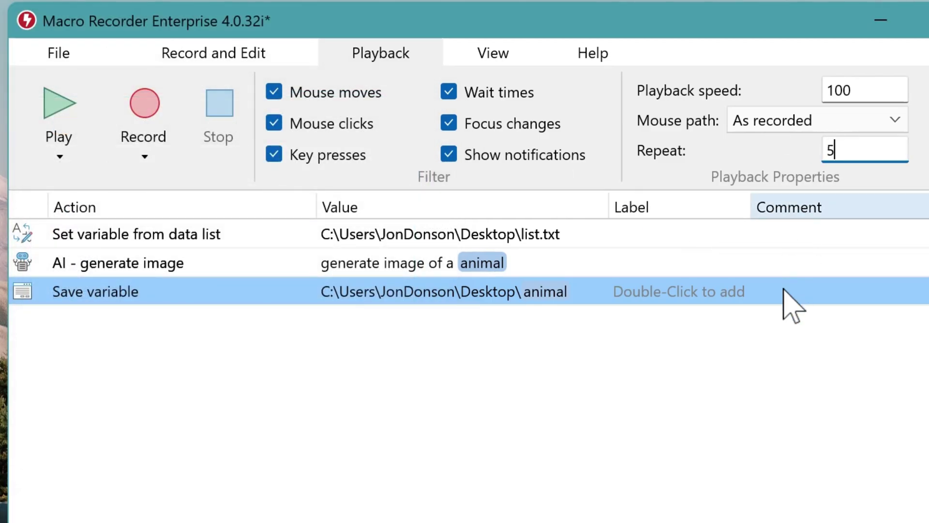
pyautogui.click(66, 49)
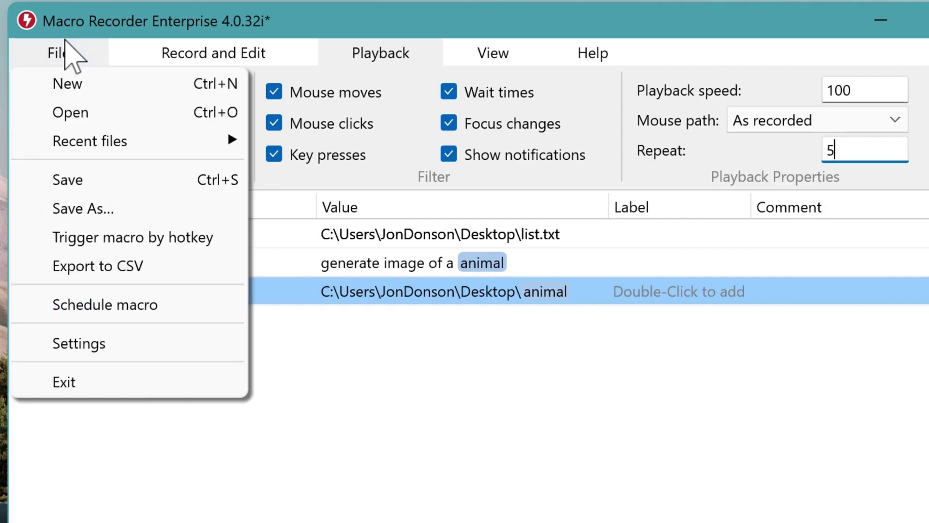
# Step: Uncheck 'Reset variables and list counter on each playback cycle' in Settings and apply
pyautogui.click(122, 344)
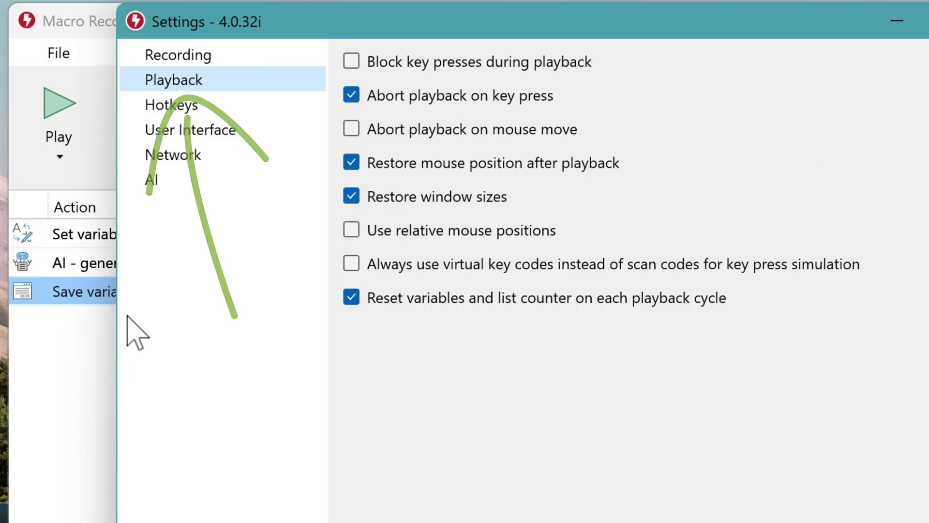
pyautogui.click(356, 298)
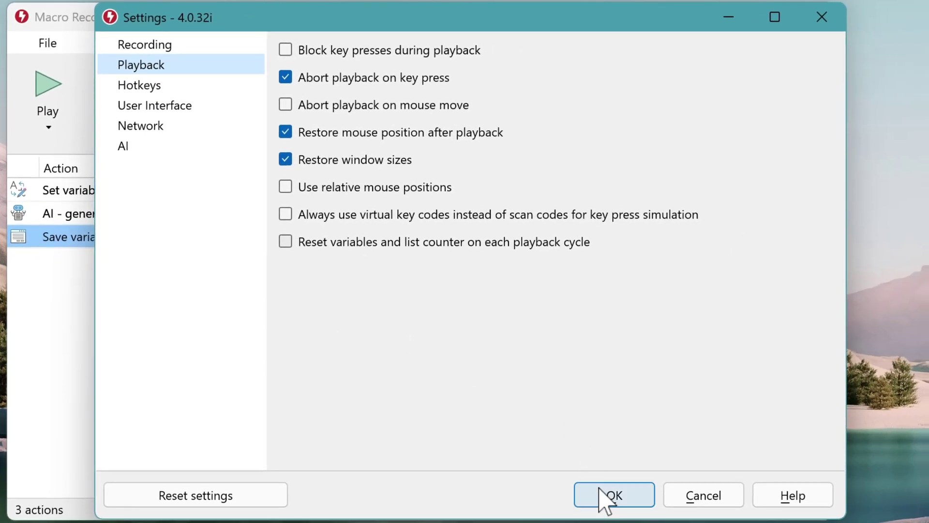
pyautogui.click(611, 494)
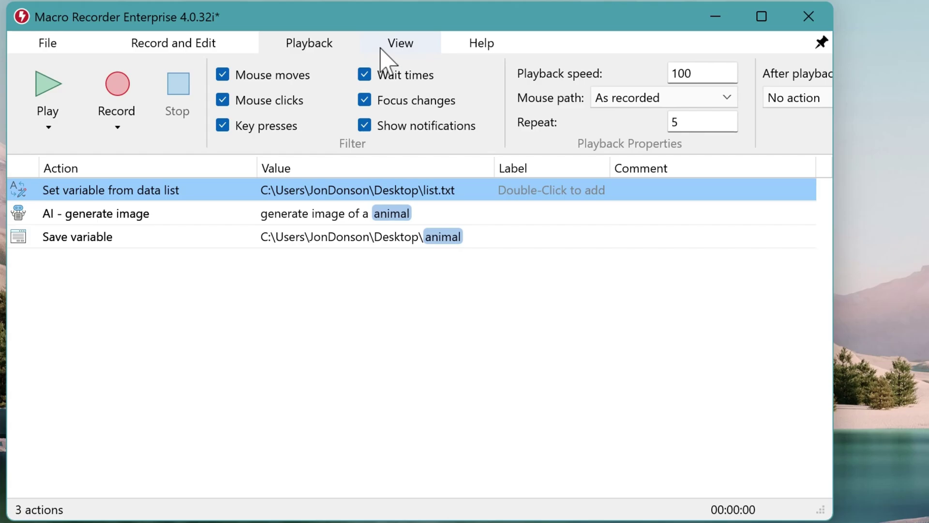
# Step: Open the Variable Explorer from the View tab to see animal and animalimage values
pyautogui.click(380, 48)
pyautogui.click(128, 104)
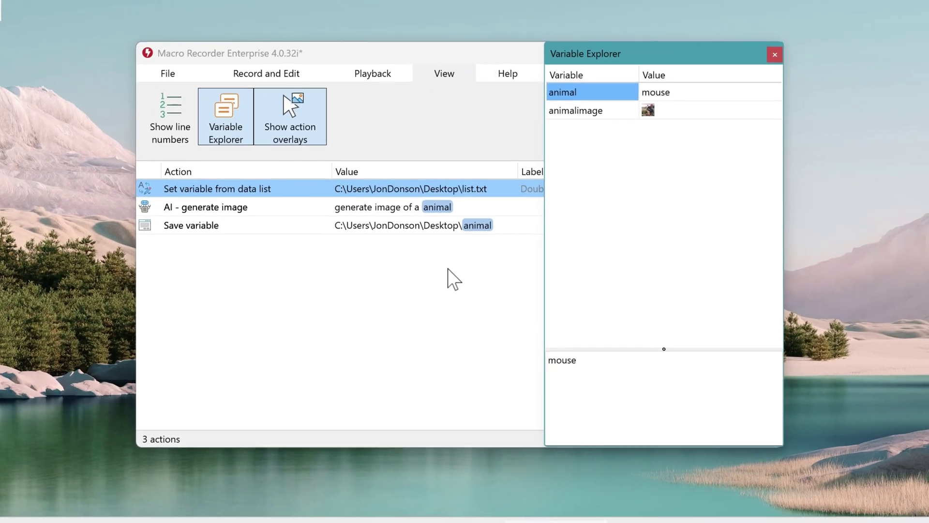